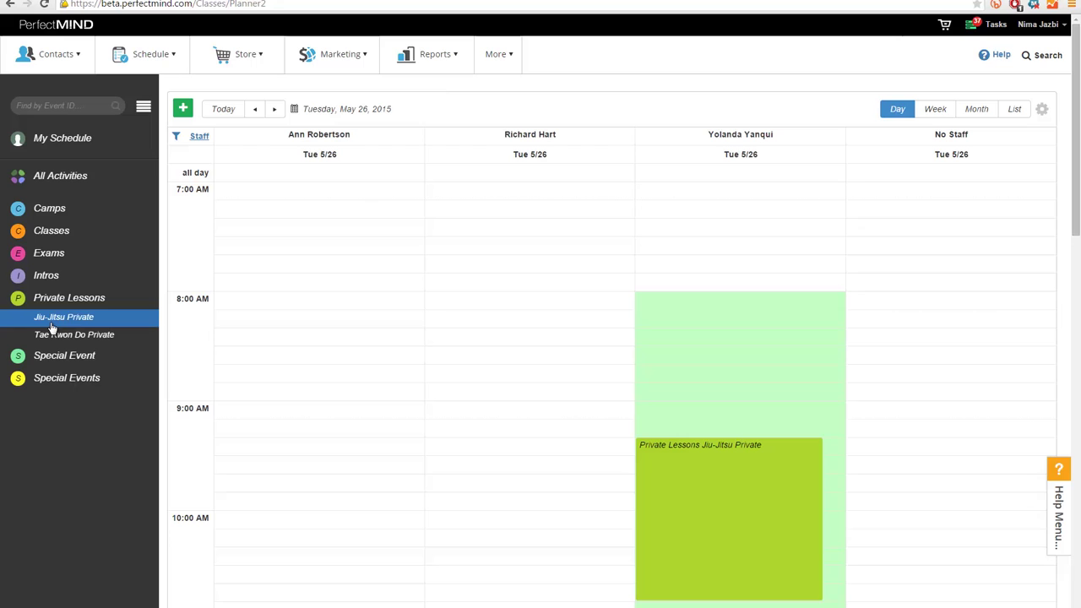
Step: Browse the Intros calendar, then switch the planner to the Private Lessons calendar without booking
left_click(46, 276)
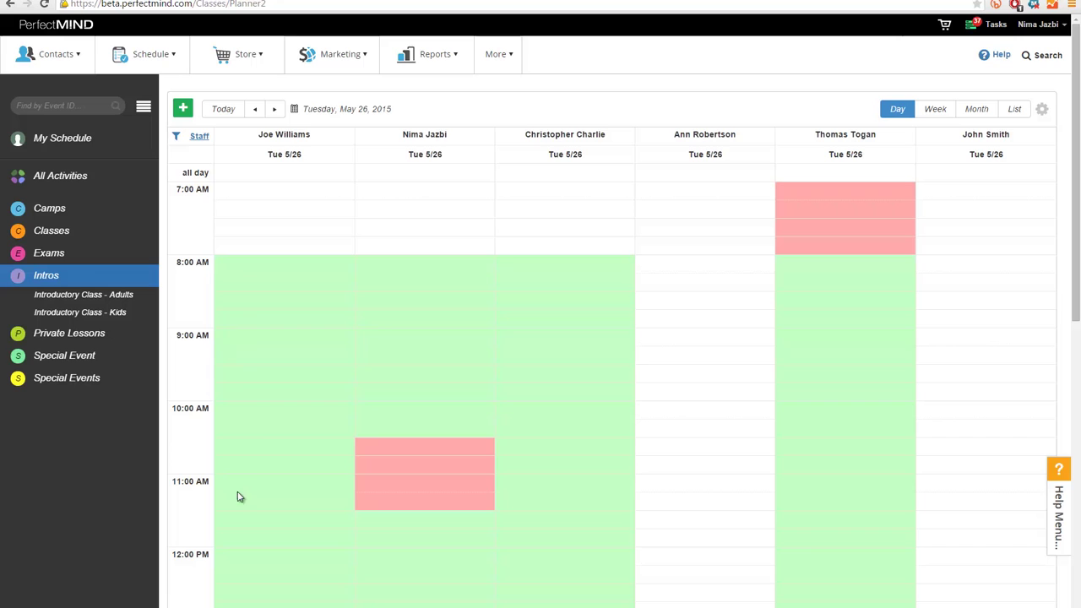
left_click(268, 297)
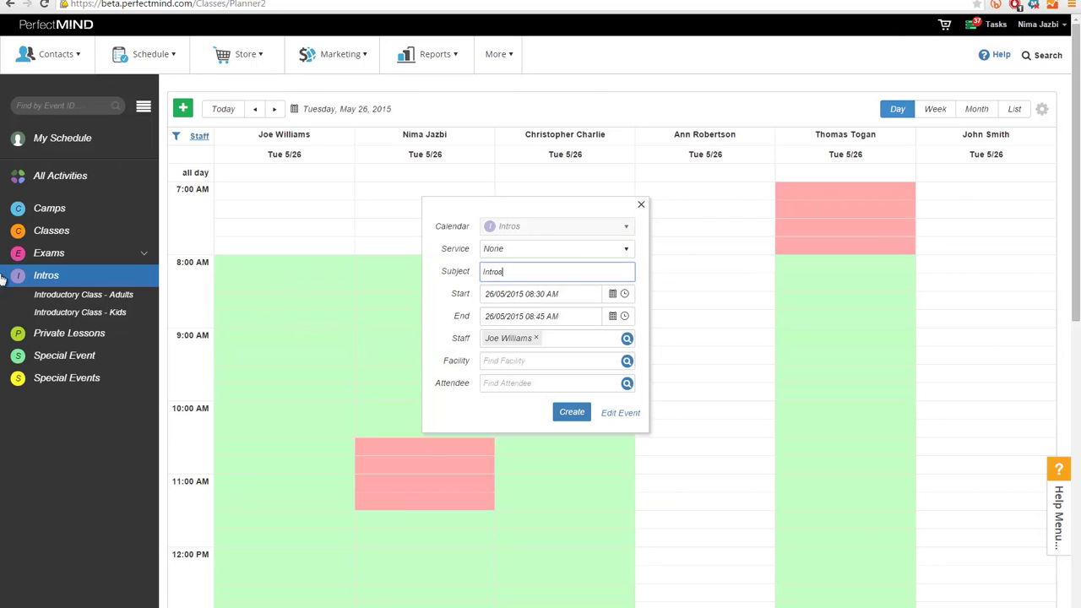
left_click(46, 335)
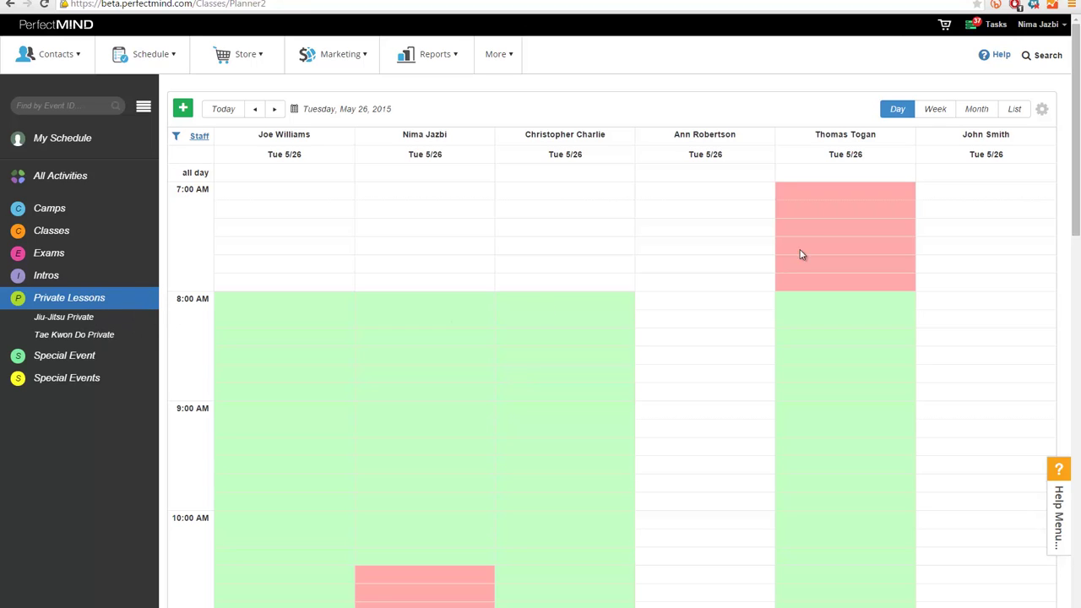
Step: Open Manage Service in a new tab and view the Jiu-Jitsu Private service's 30/60/90 minute fees
left_click(1041, 109)
right_click(1018, 179)
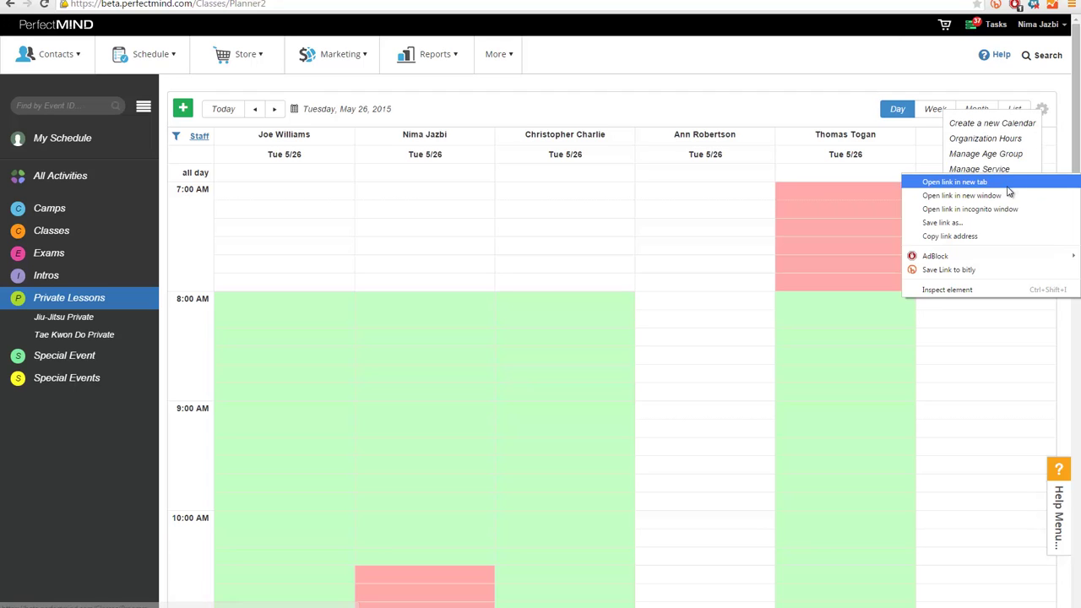
left_click(1018, 180)
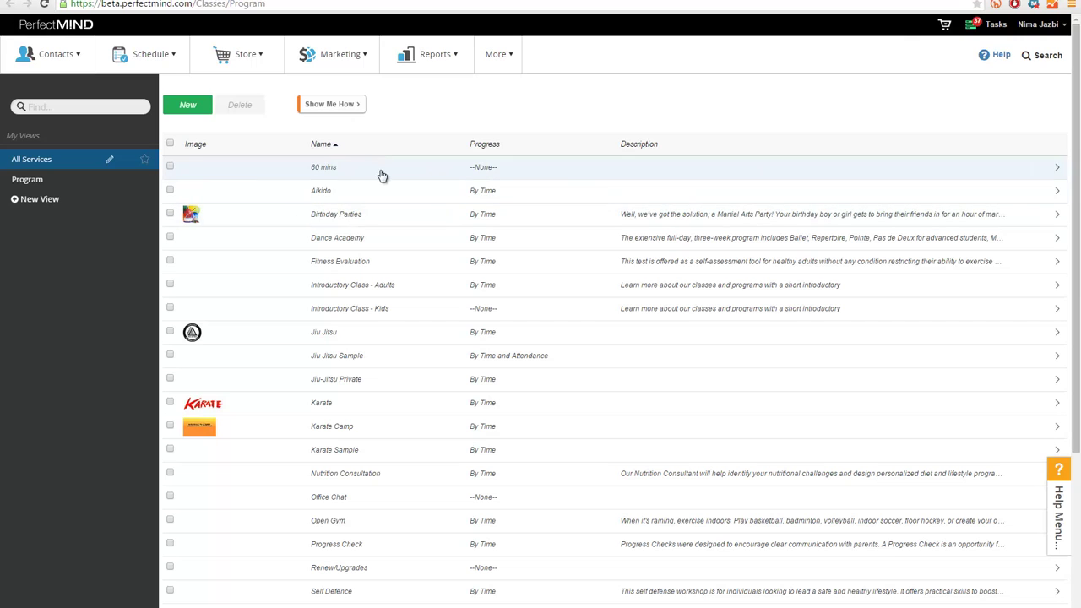
left_click(352, 386)
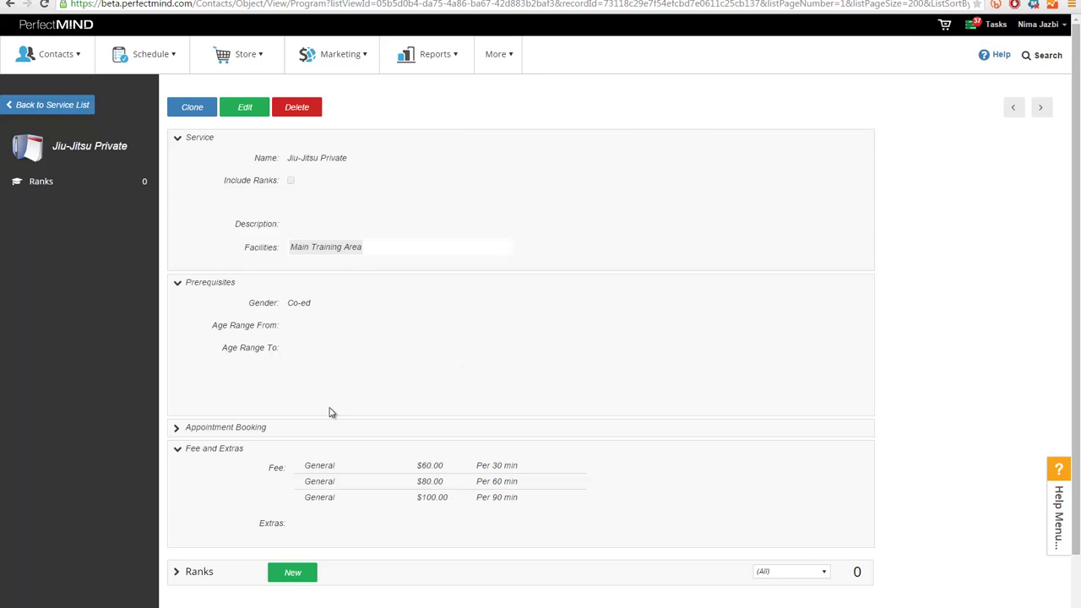
scroll(330, 414, "down", 1)
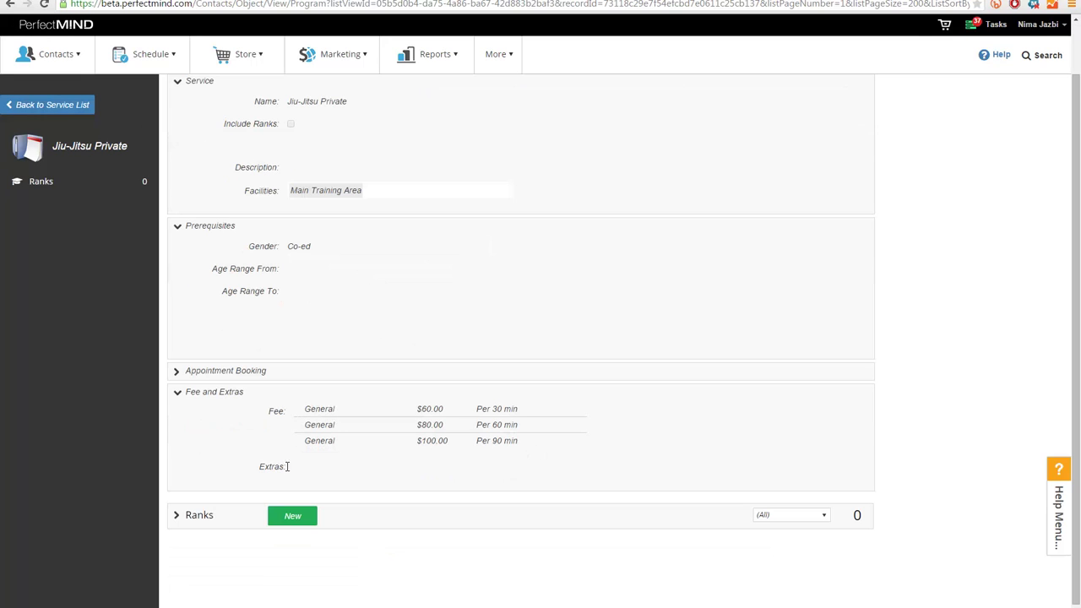
scroll(259, 442, "up", 1)
Step: Edit Jiu-Jitsu Private and mark the 90 and 30 minute fees as available online
left_click(245, 107)
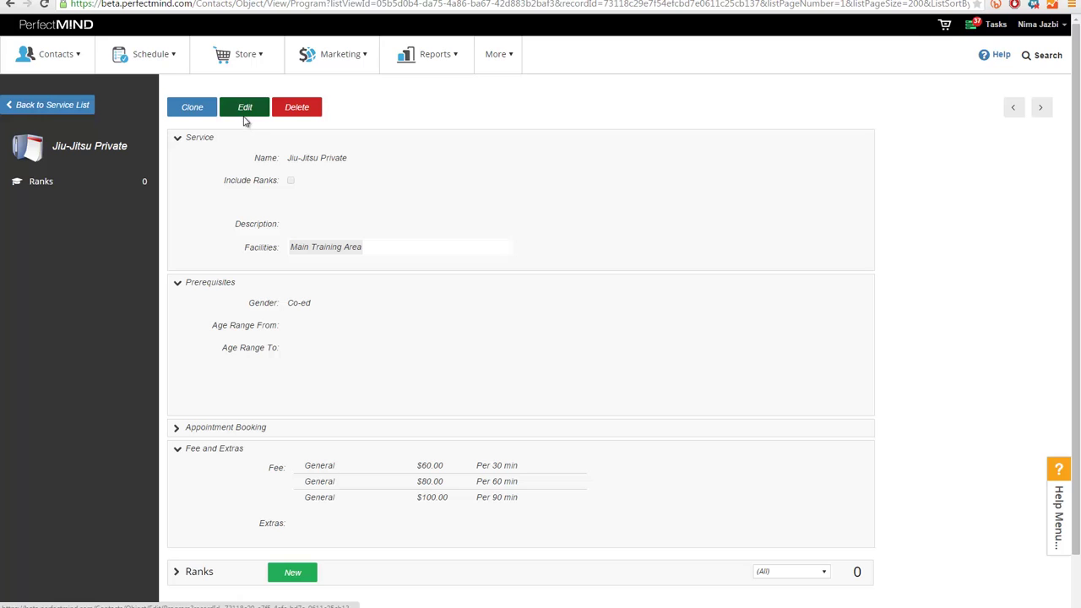
scroll(96, 453, "down", 1)
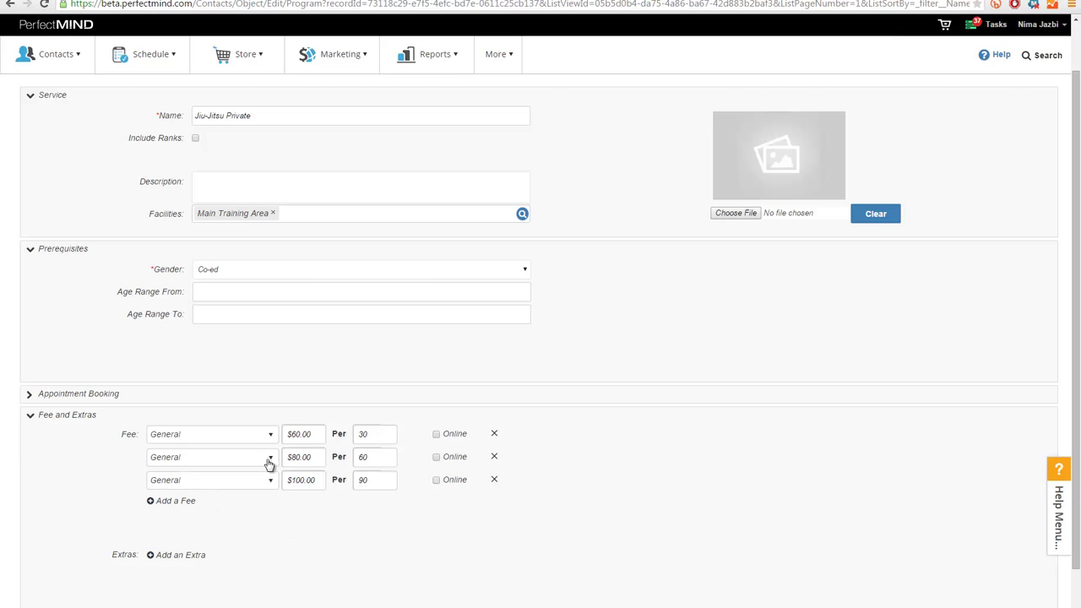
double_click(369, 434)
left_click(435, 480)
left_click(436, 434)
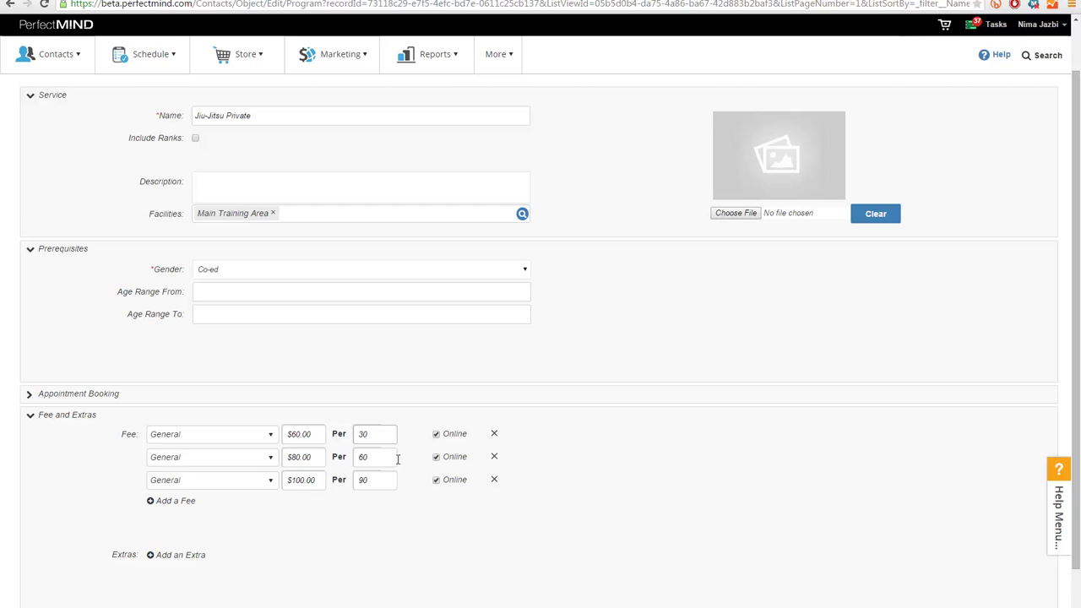
Step: Add and then delete an empty fee row and an empty extra row, leaving no extras
left_click(162, 503)
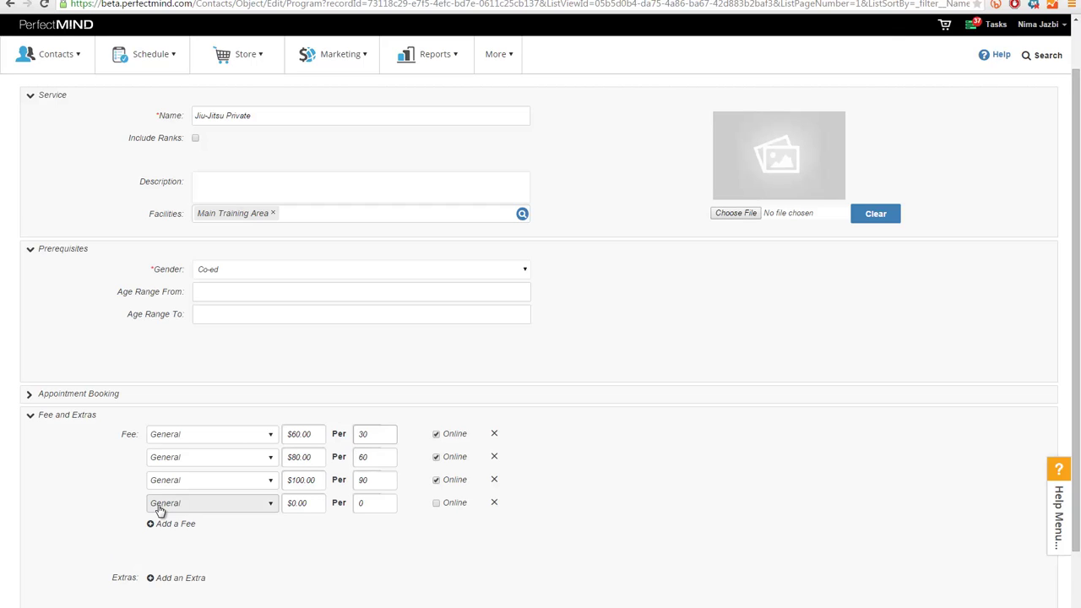
left_click(496, 503)
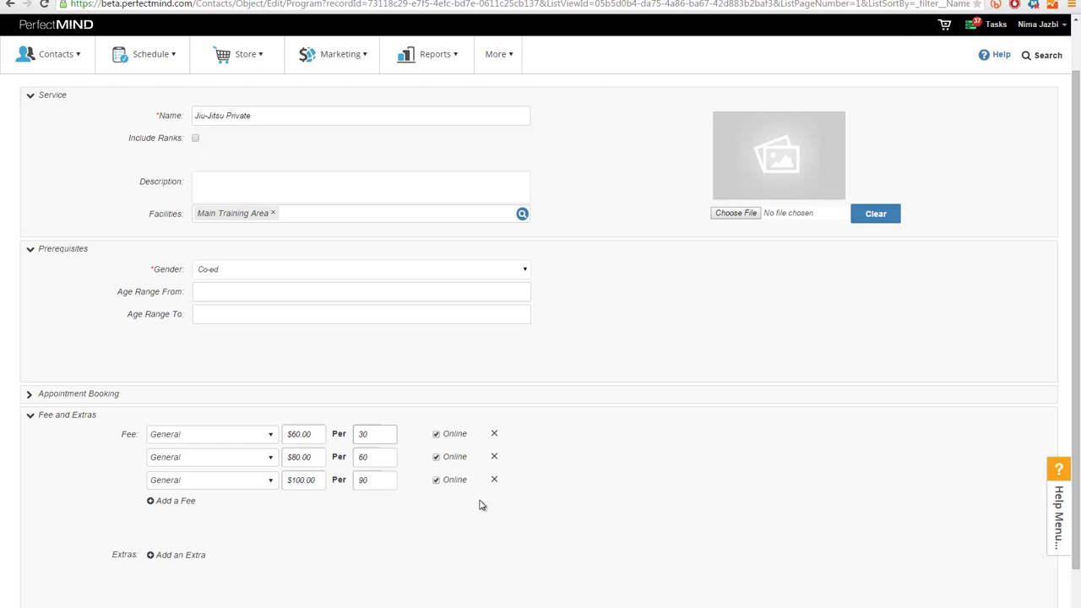
left_click(159, 554)
scroll(127, 541, "down", 1)
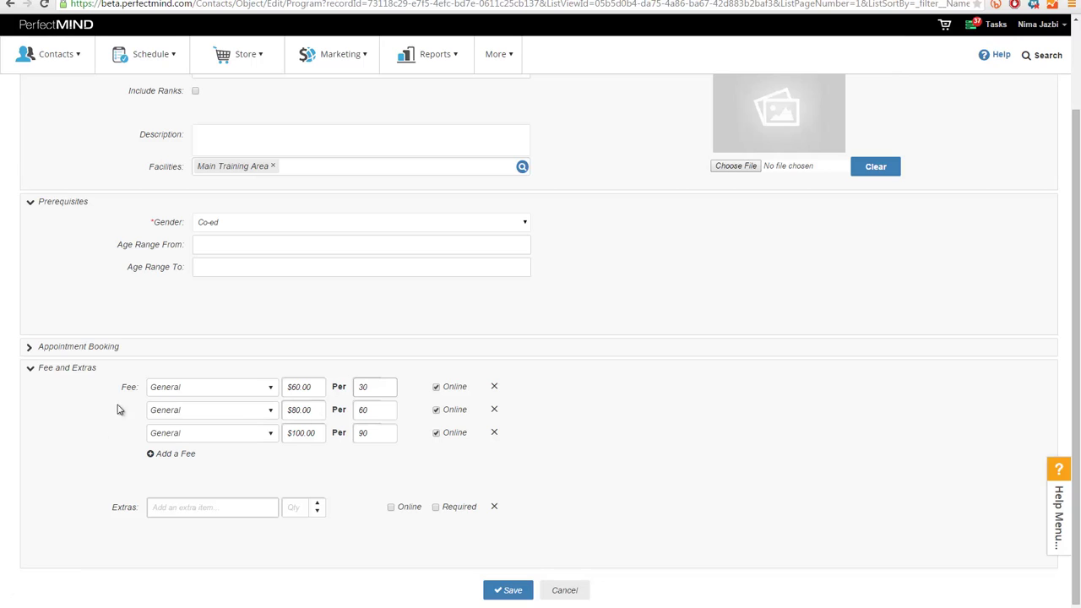
left_click(494, 506)
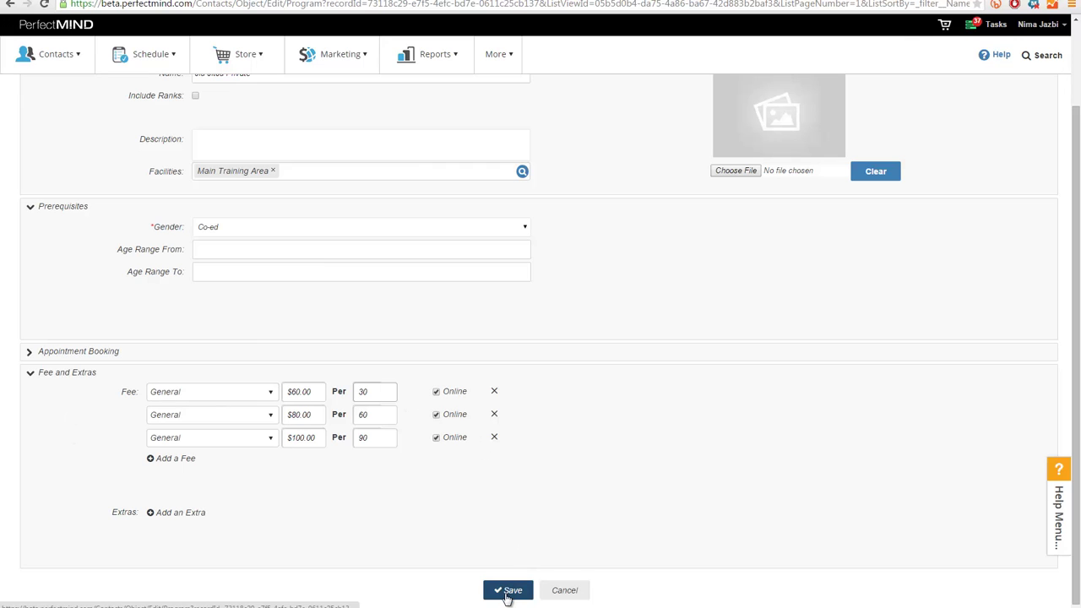
Step: Save the service fees and start a Jiu-Jitsu Private booking at 8:00 AM
left_click(504, 595)
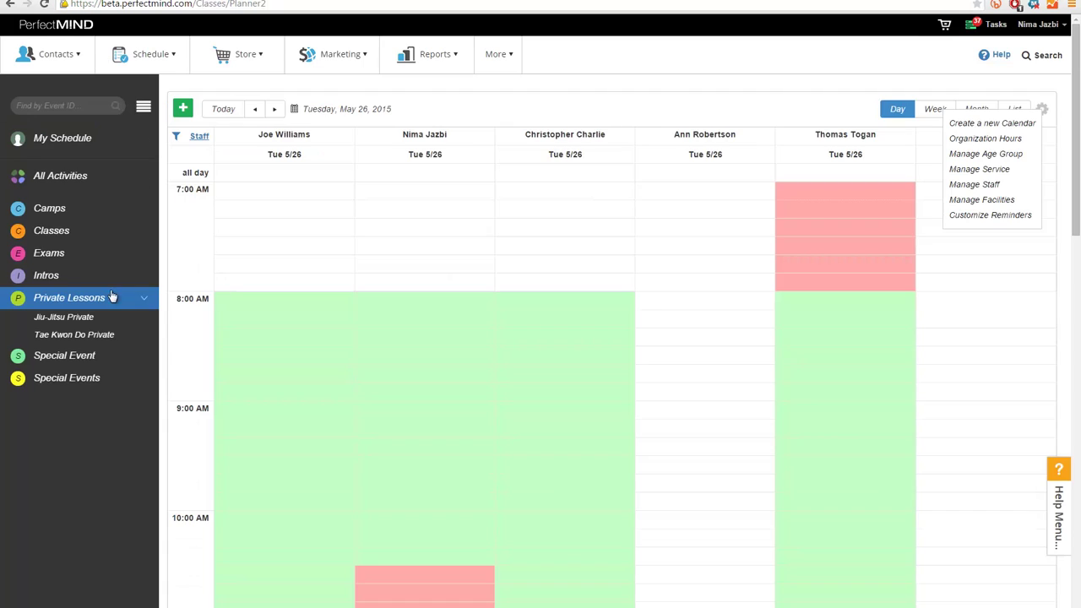
left_click(59, 317)
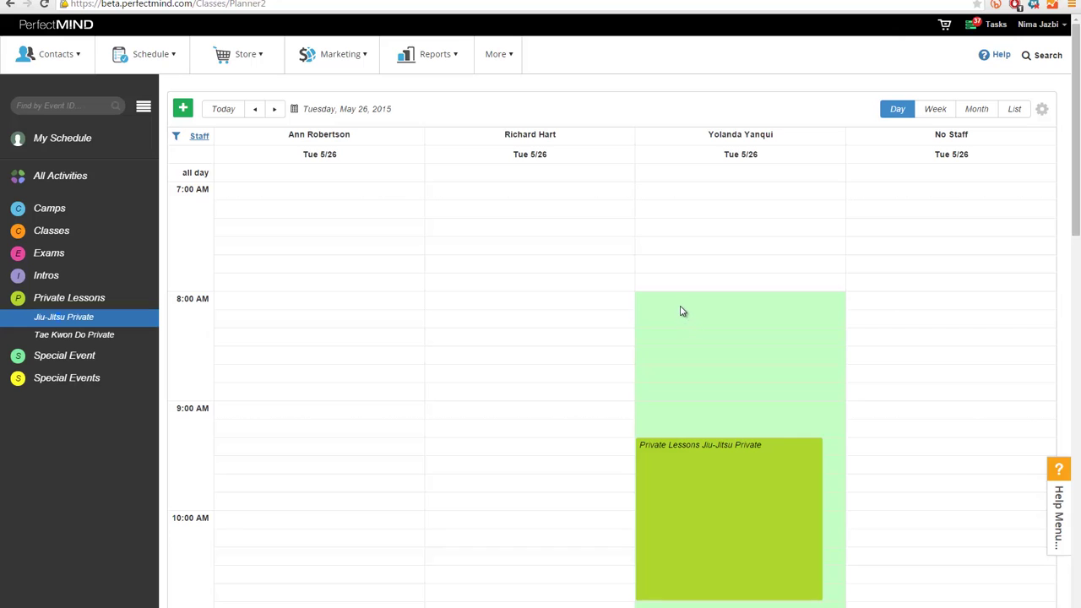
left_click(682, 311)
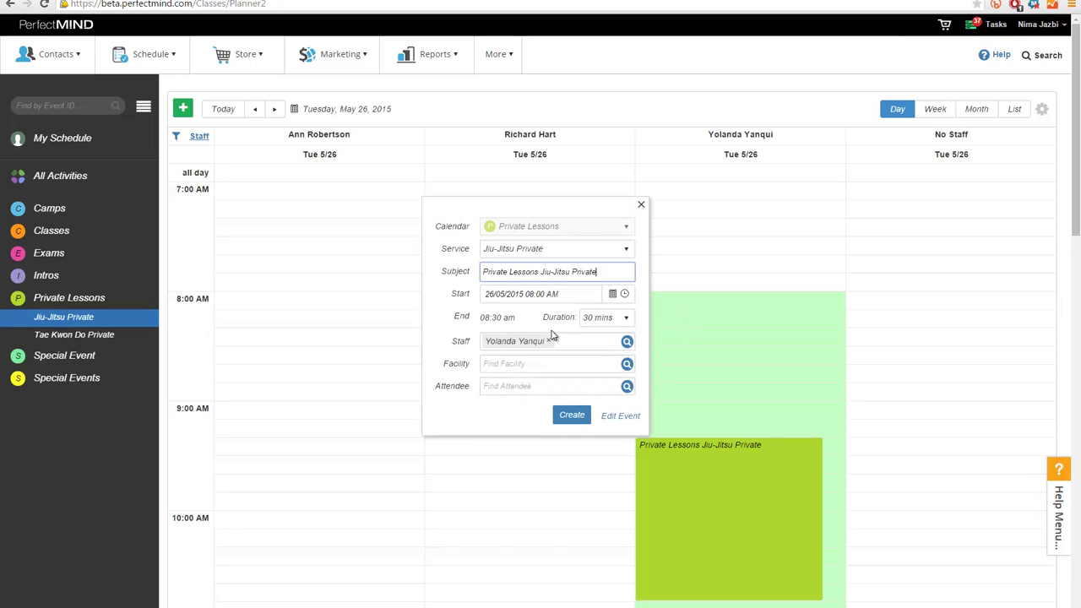
Step: Set the lesson duration to 60 mins
left_click(597, 324)
left_click(598, 324)
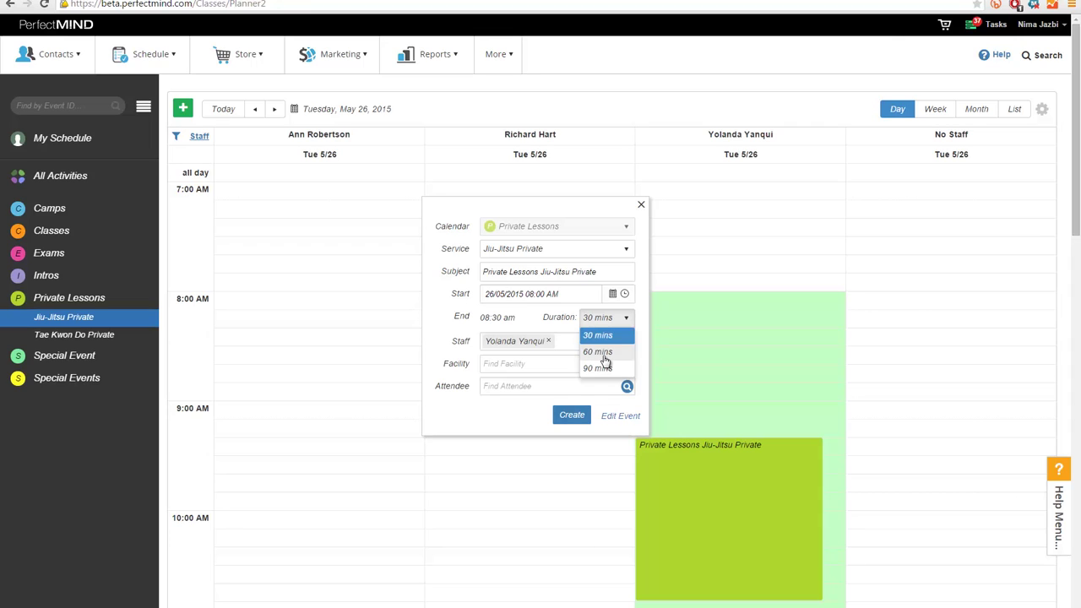
left_click(604, 353)
left_click(621, 316)
left_click(604, 369)
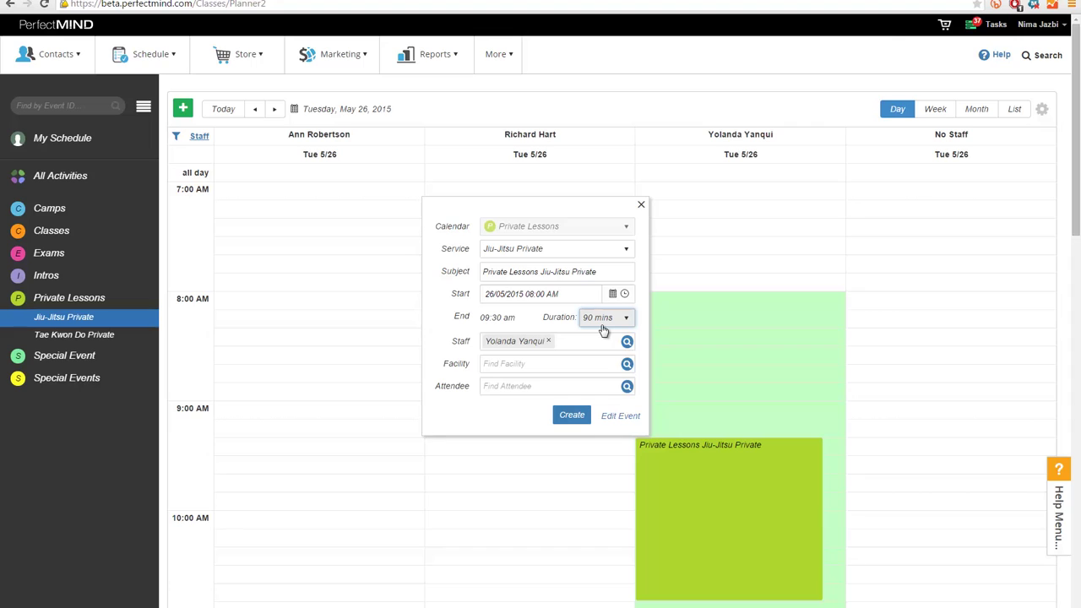
left_click(602, 326)
left_click(601, 351)
Step: Search for and add the contact as attendee, then create the 60-minute lesson
left_click(560, 385)
type("nima")
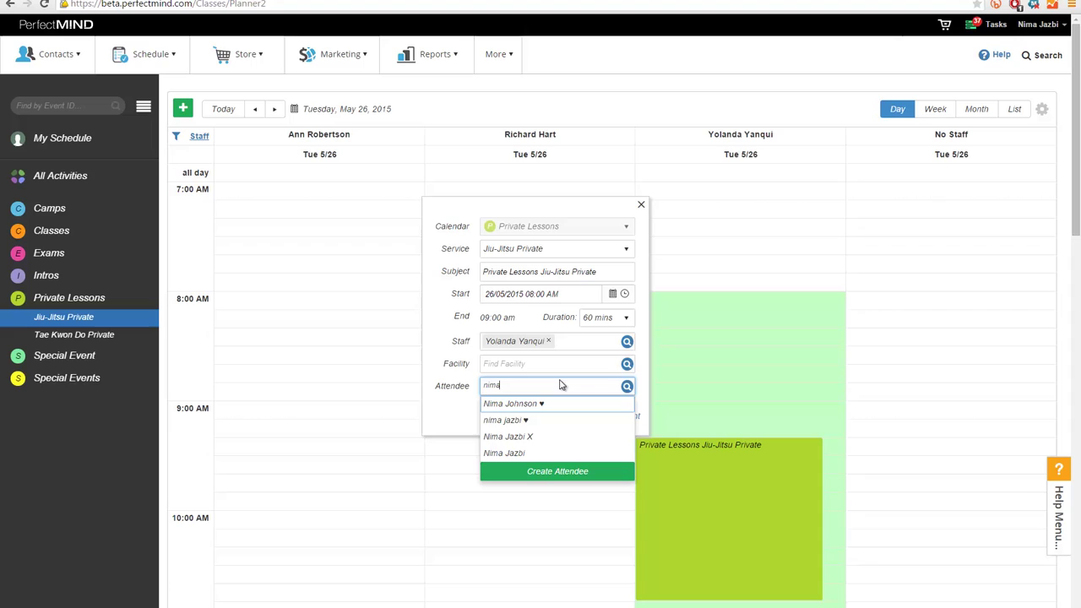
left_click(535, 434)
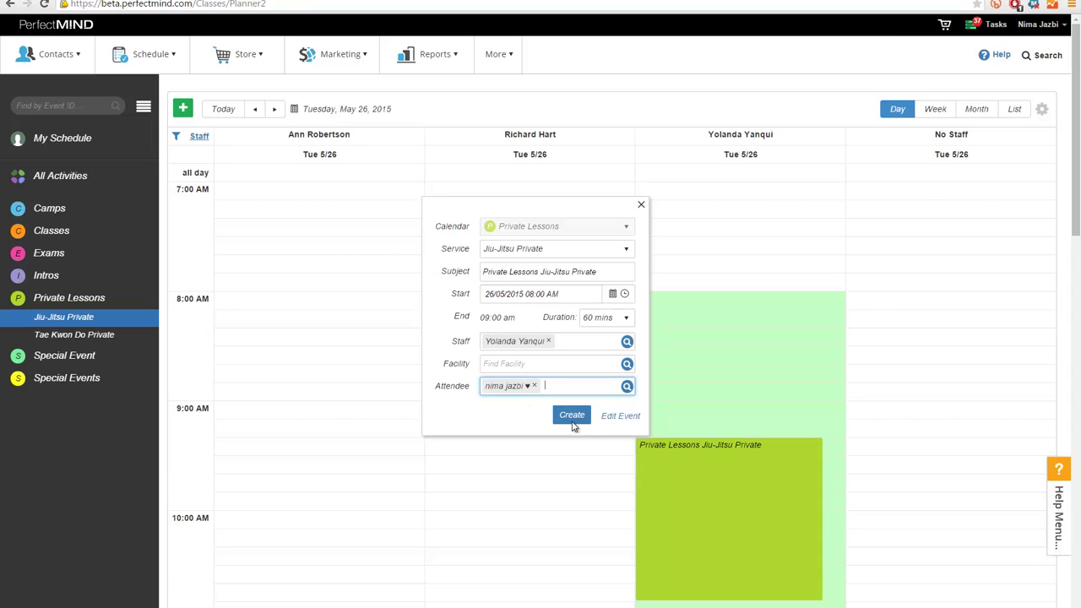
left_click(572, 415)
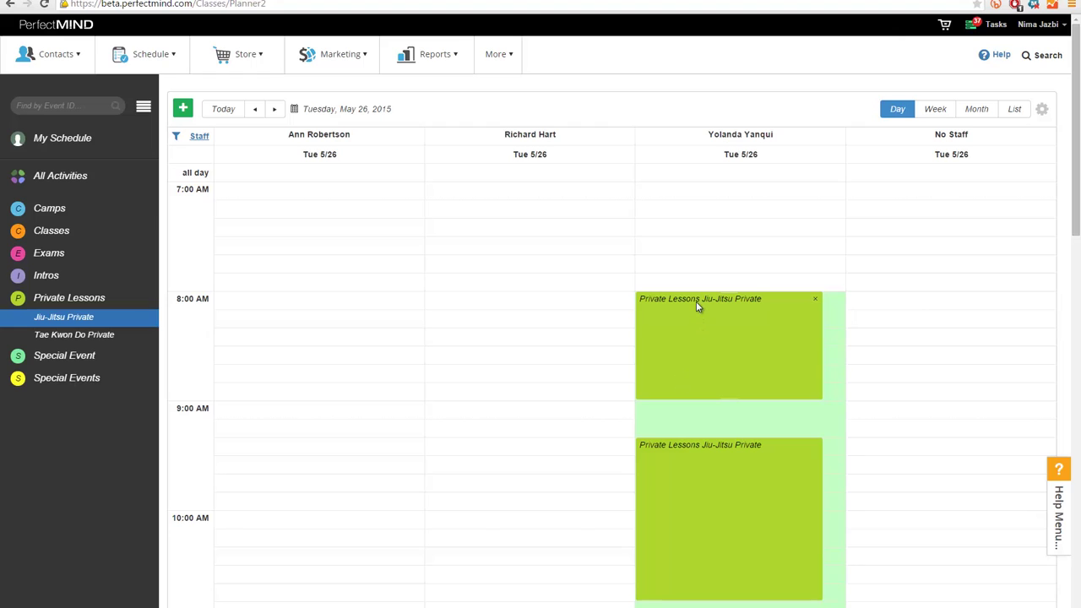
left_click(733, 314)
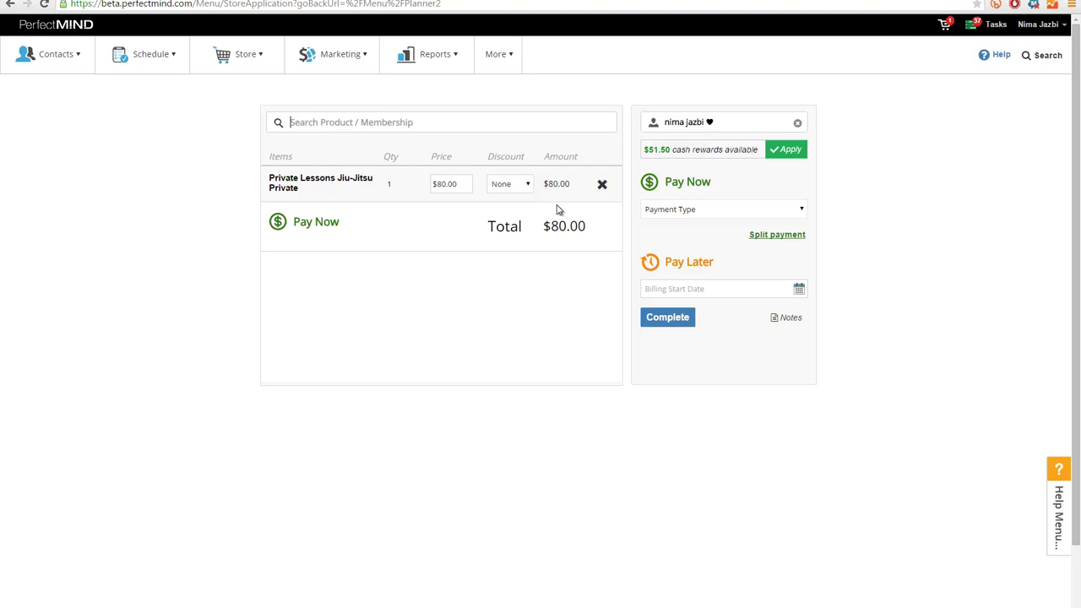
left_click(601, 184)
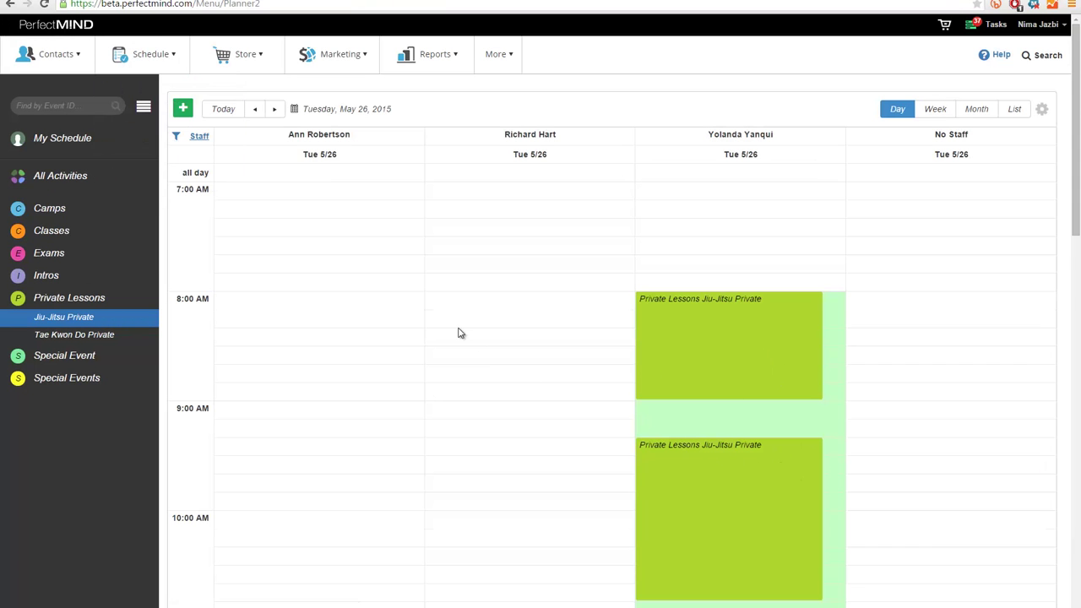
scroll(460, 333, "down", 3)
scroll(459, 332, "up", 2)
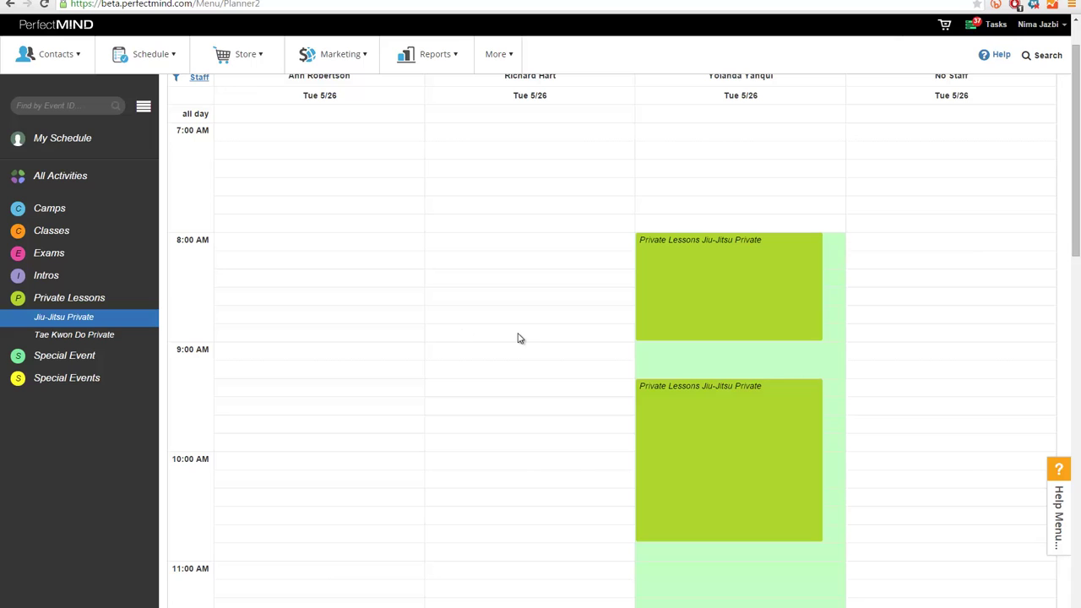